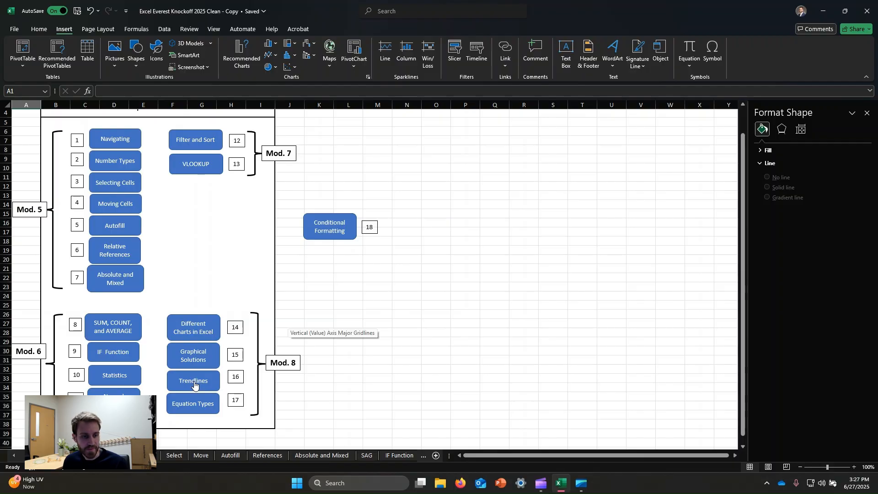
Open the Trendlines worksheet from the index and review its introduction and the income chart with the average-based prediction line
click(193, 381)
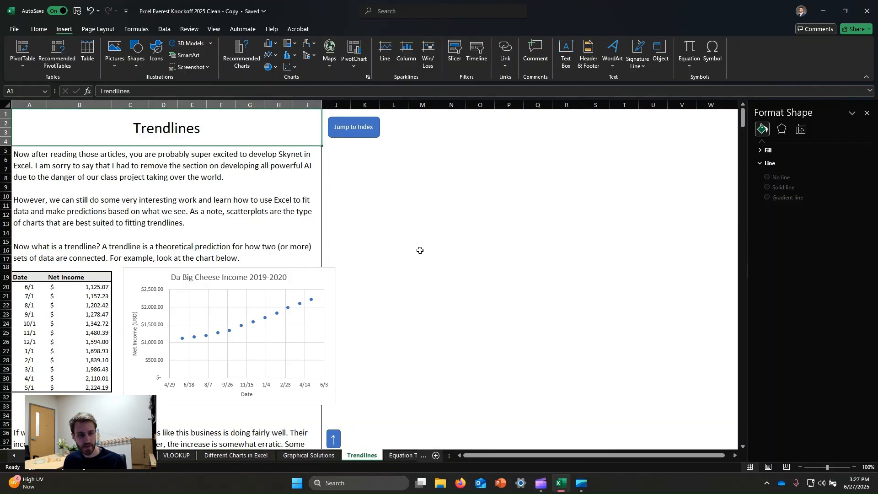
click(461, 225)
scroll(232, 258, down, 1)
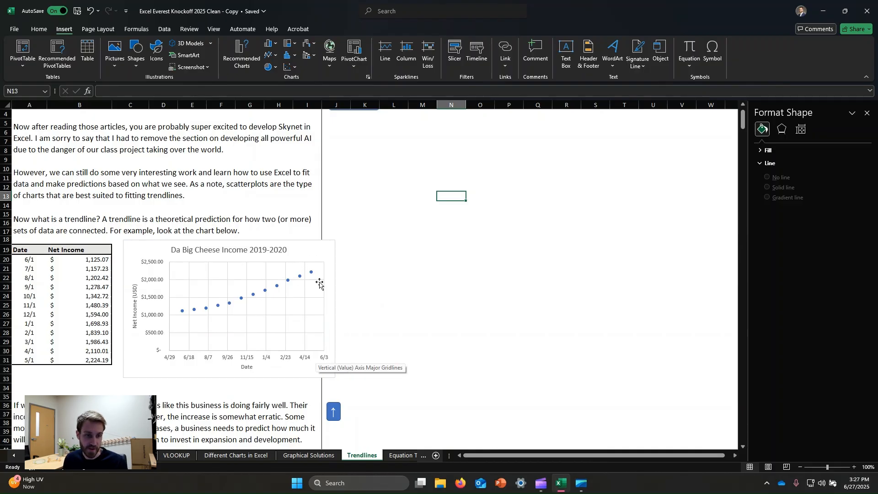
scroll(320, 282, down, 2)
scroll(321, 284, down, 7)
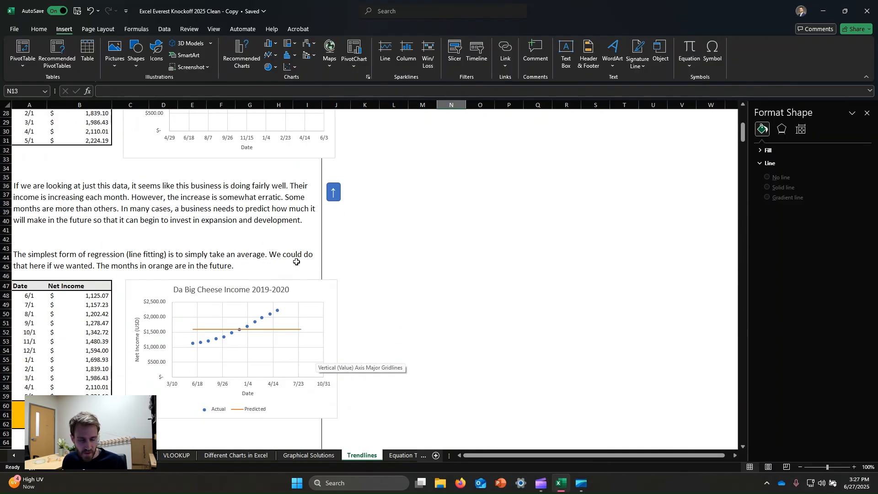
scroll(293, 267, down, 2)
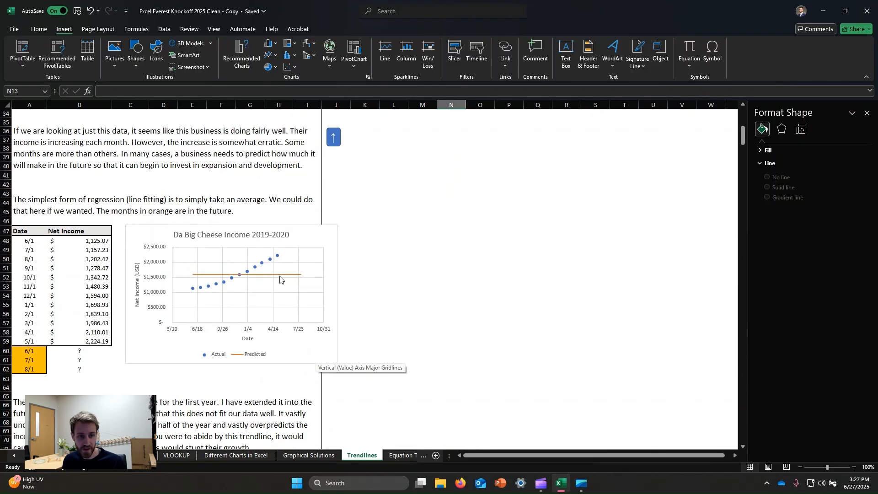
click(280, 278)
click(450, 242)
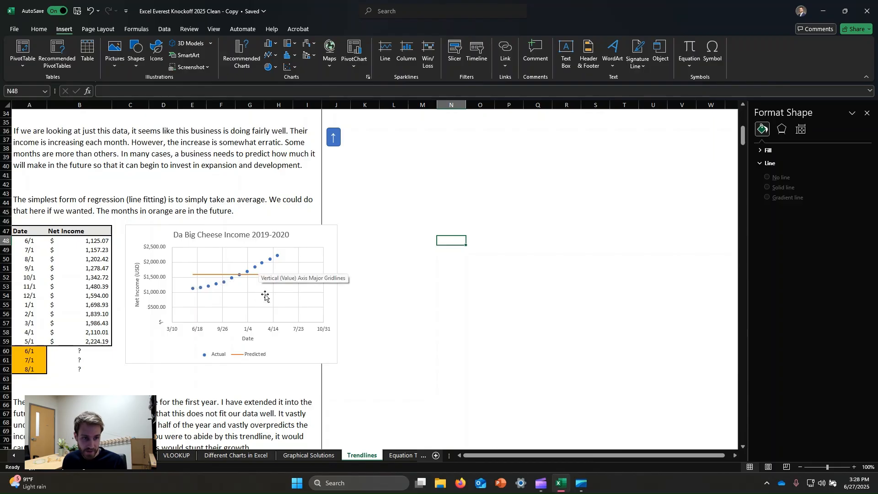
Examine the linear trendline on the third Da Big Cheese income chart, including its trendline options, equation and R² label
scroll(208, 299, down, 2)
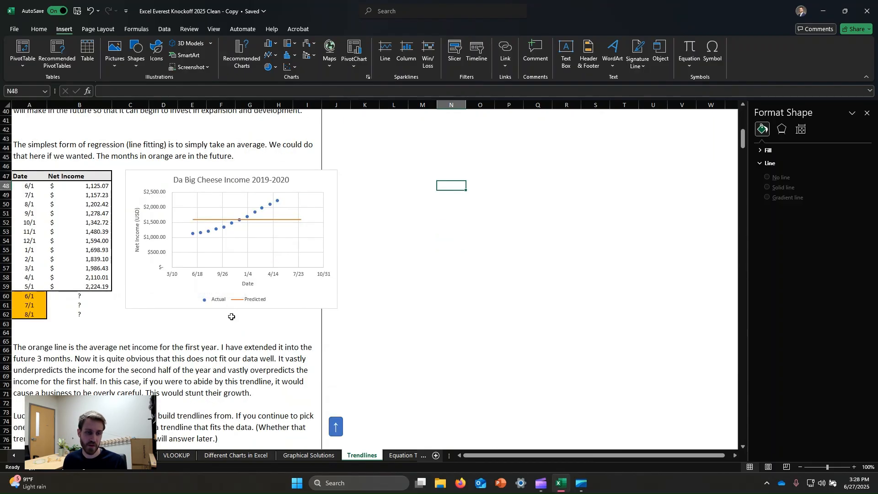
scroll(231, 313, down, 5)
scroll(339, 231, down, 1)
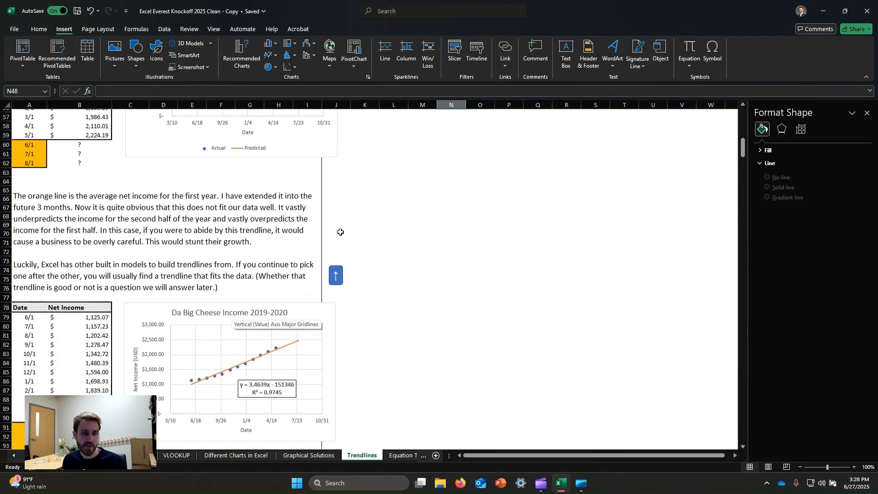
scroll(240, 326, down, 3)
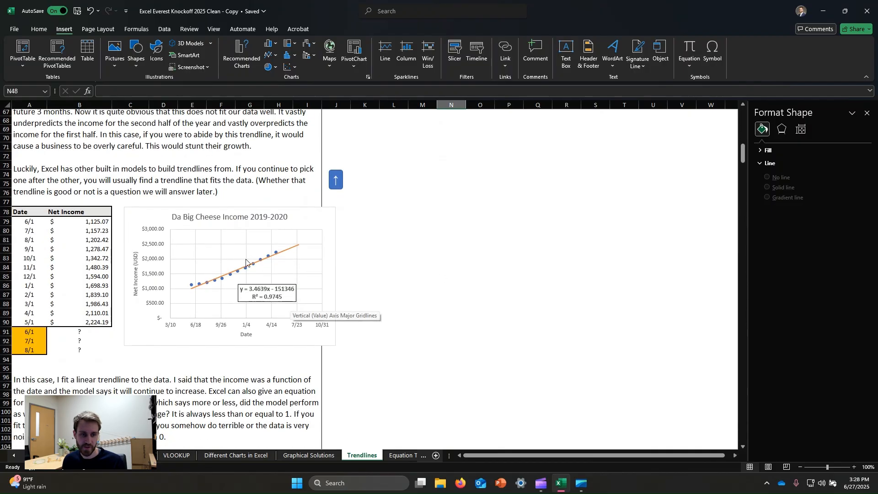
click(290, 249)
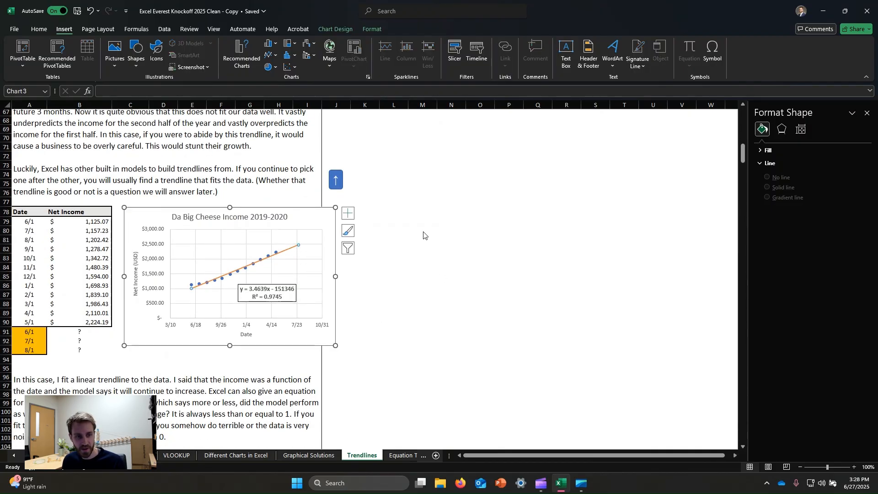
click(451, 220)
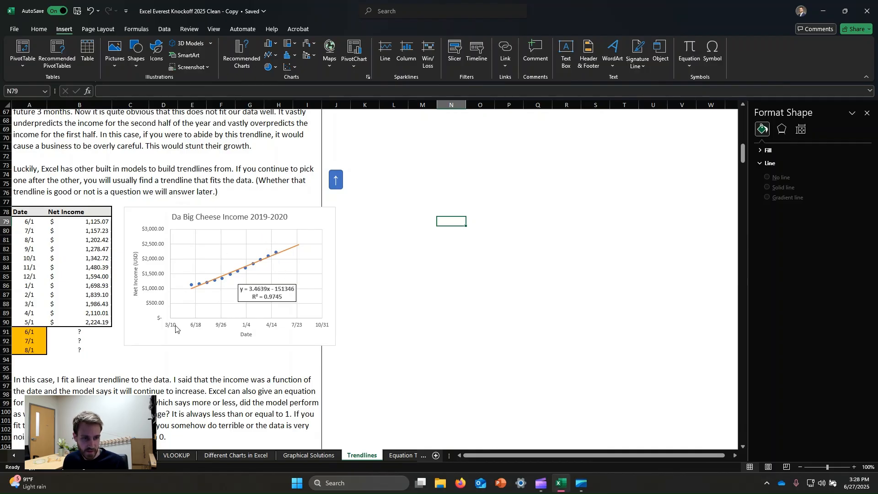
click(295, 254)
click(297, 245)
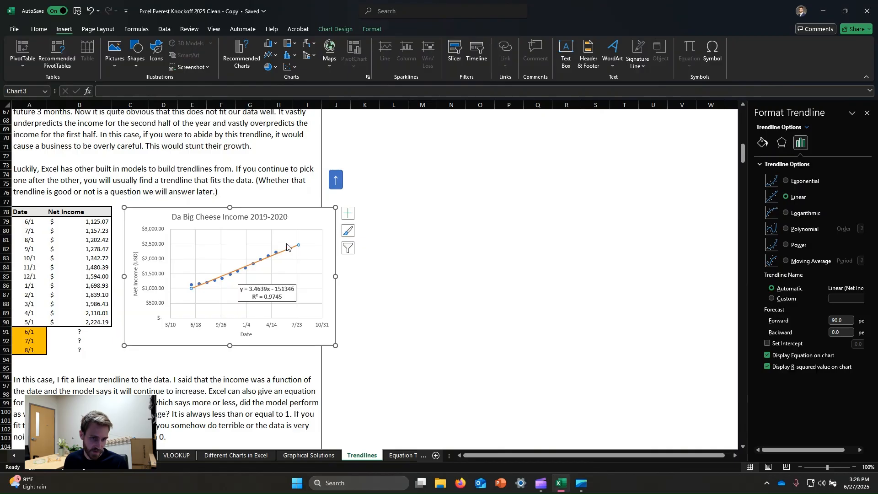
click(481, 278)
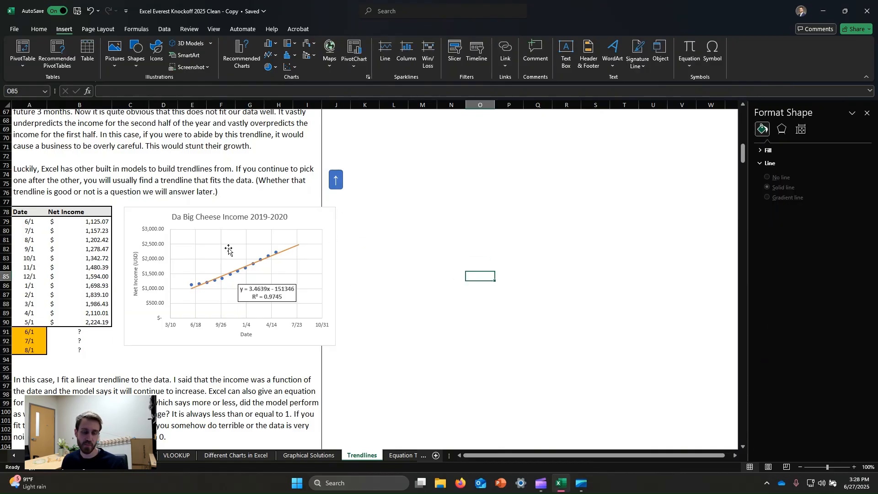
Read the explanation of R² and compare the 2019-2021 income data with the linear trendline on its chart
scroll(317, 236, down, 1)
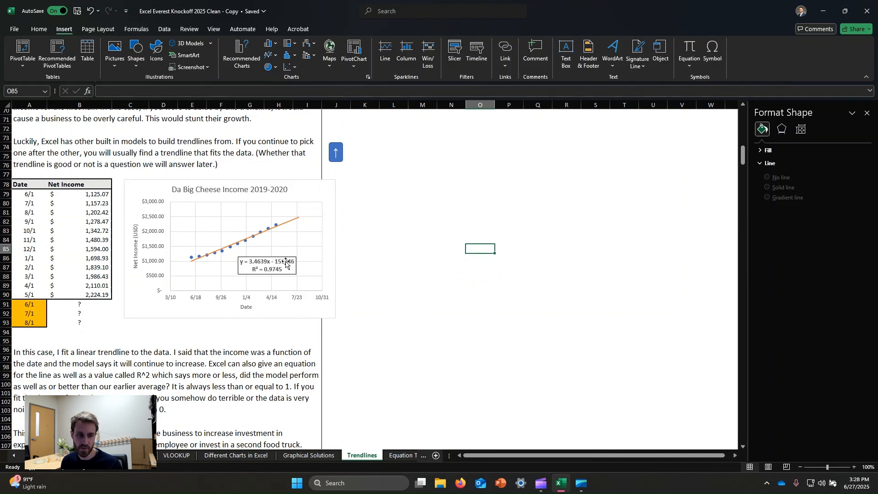
scroll(276, 264, down, 2)
scroll(228, 246, down, 6)
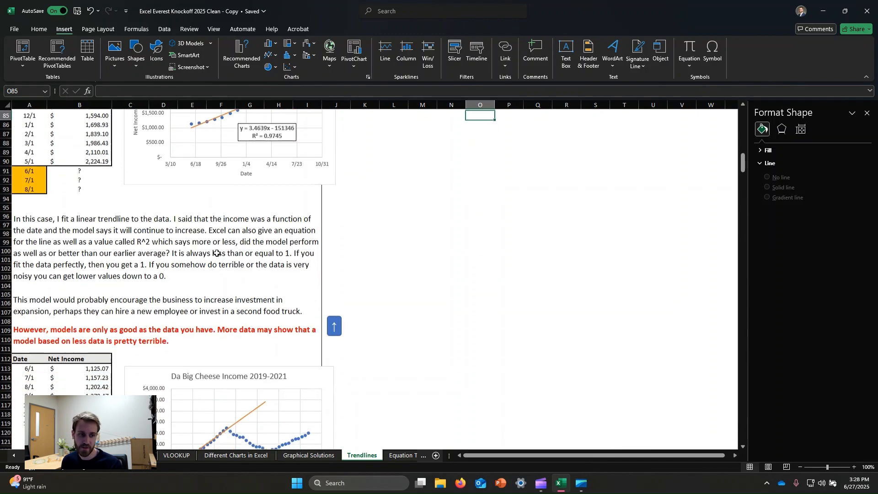
scroll(216, 249, down, 4)
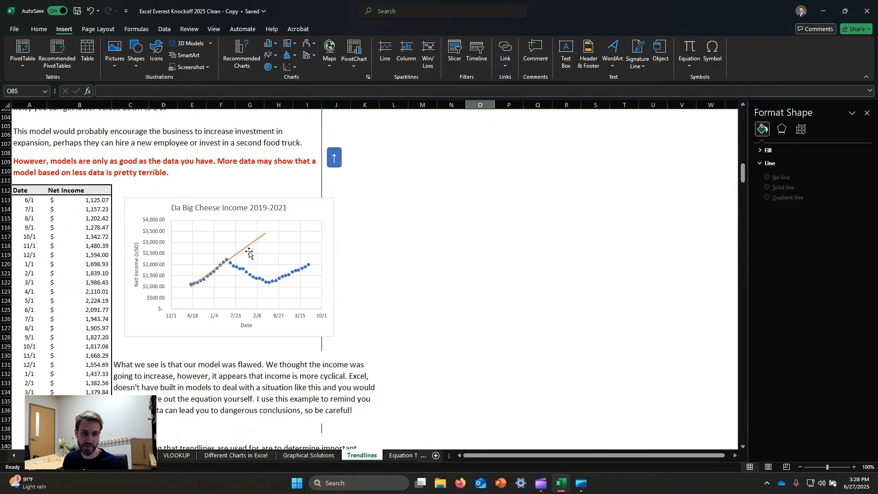
click(223, 265)
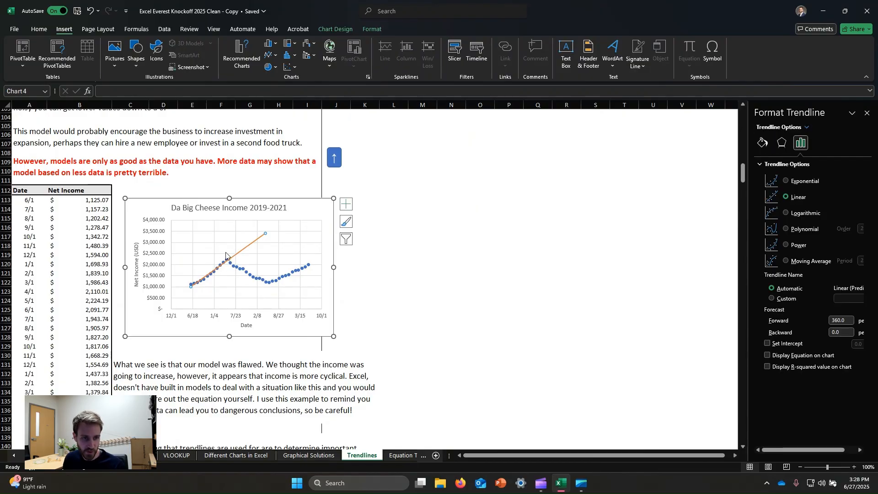
click(451, 282)
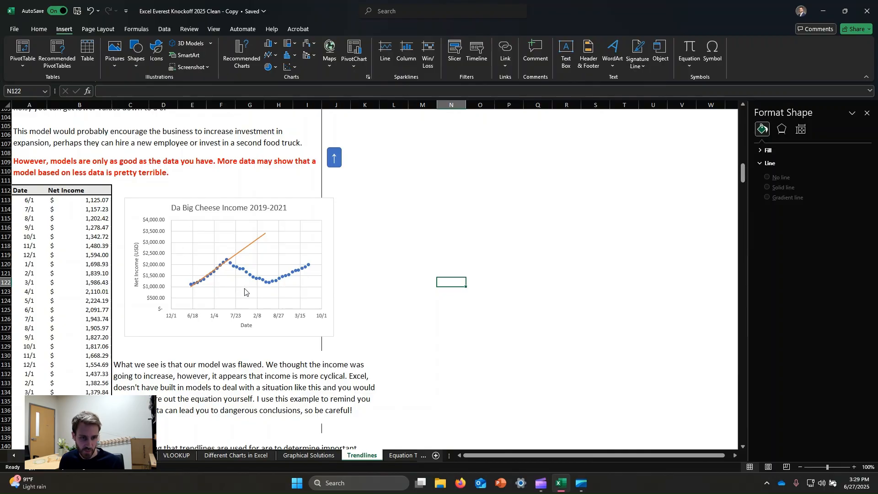
click(245, 243)
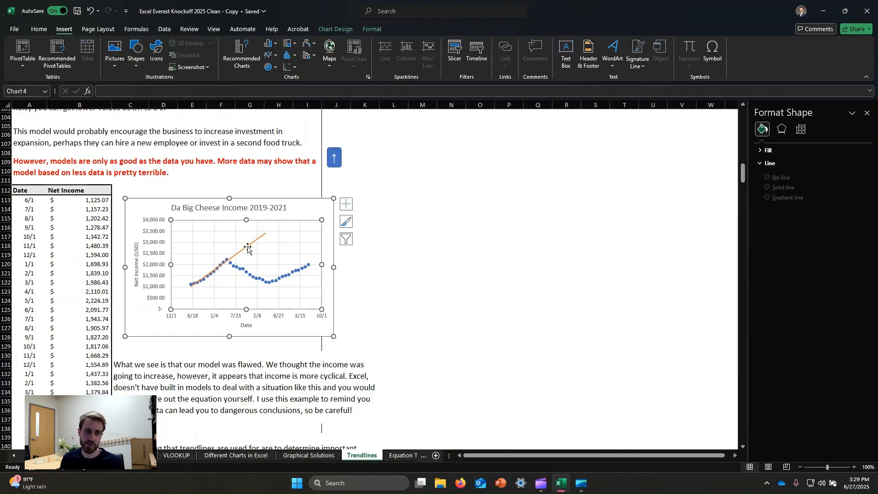
click(511, 236)
Review the rate constant chart and its equation text box, and the illustrated instructions for adding a trendline
scroll(316, 249, down, 4)
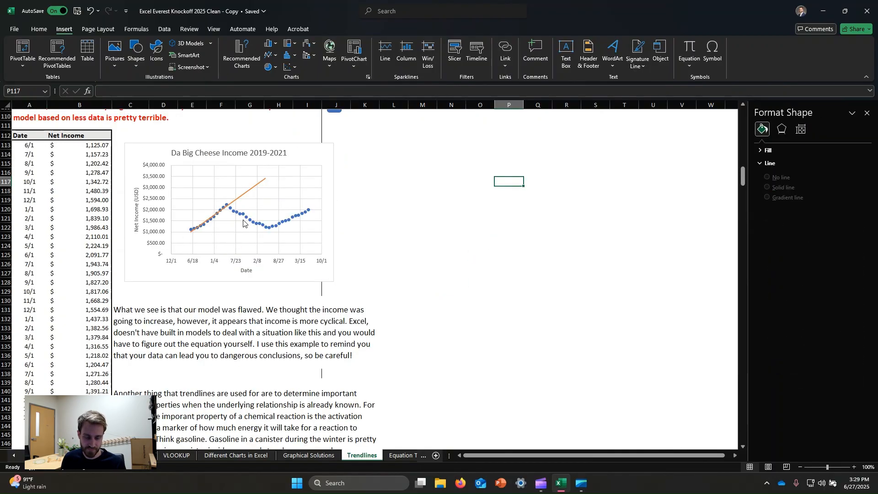
scroll(336, 255, down, 8)
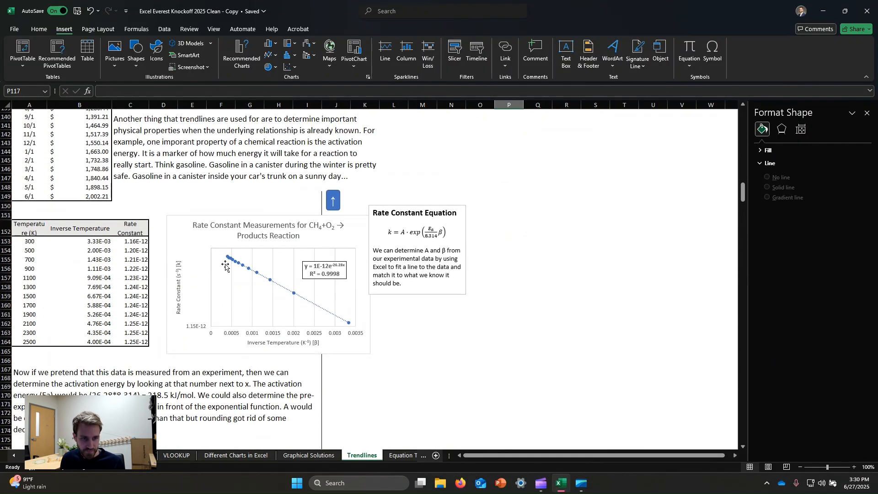
scroll(218, 242, down, 2)
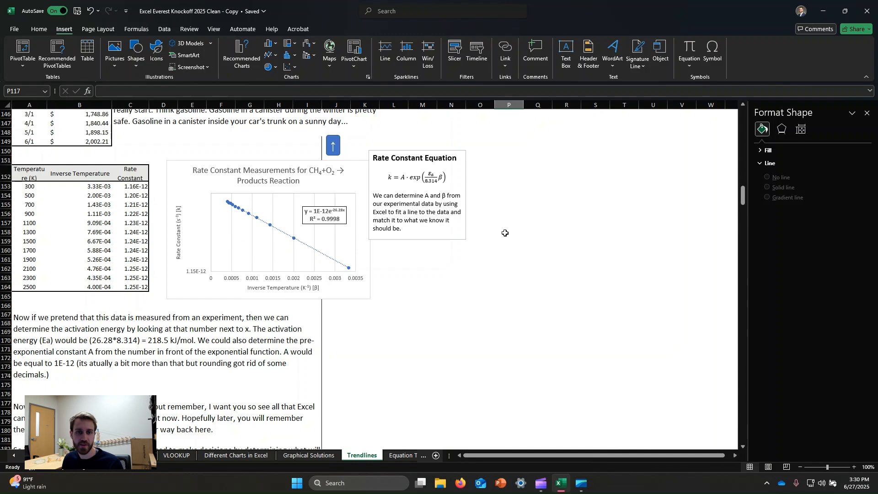
click(410, 203)
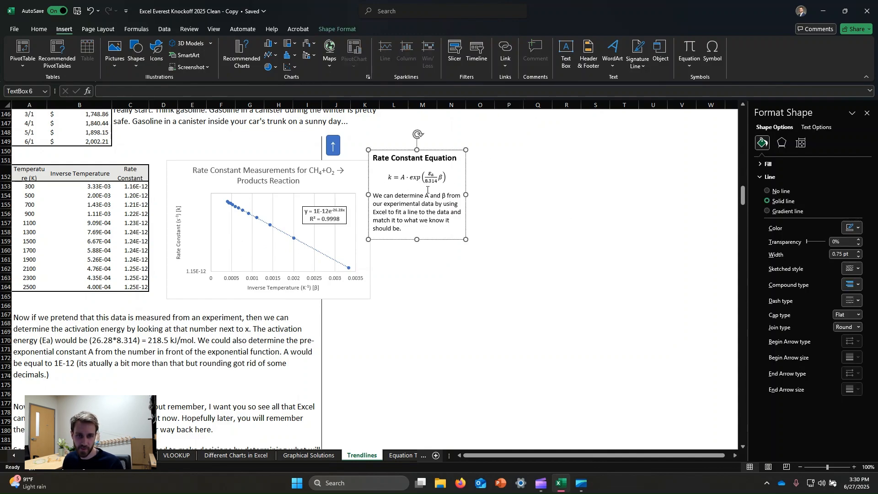
click(535, 179)
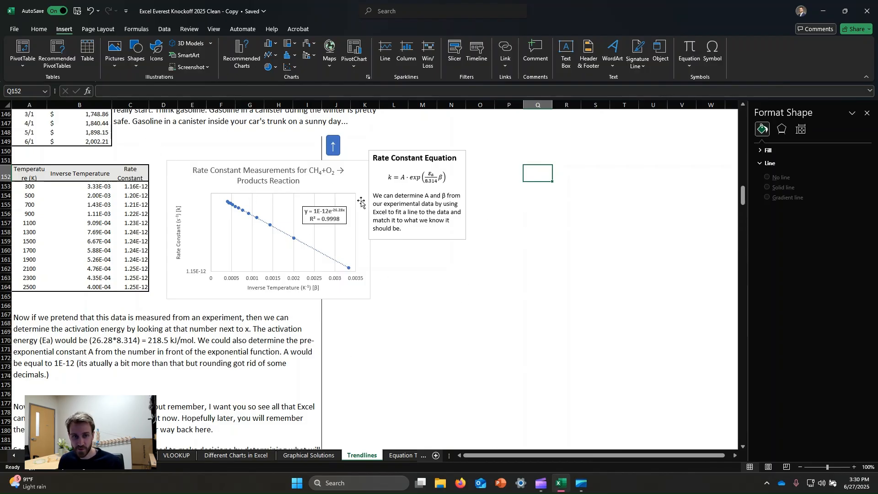
click(447, 185)
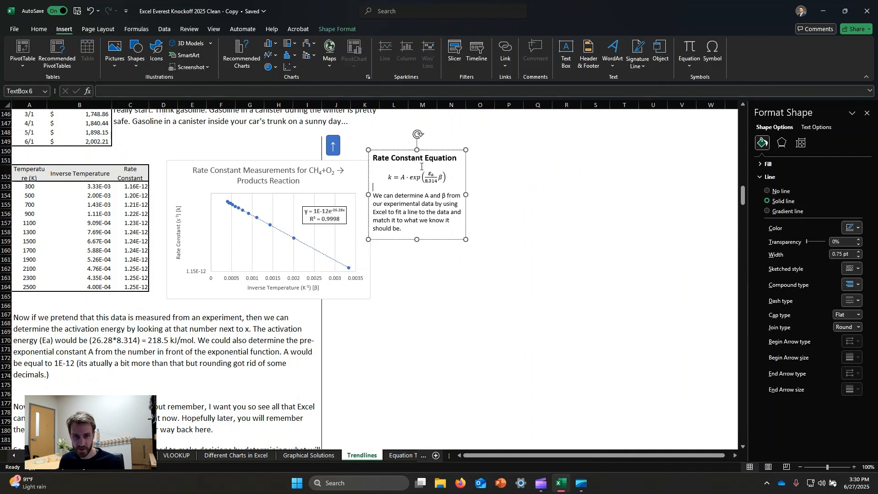
click(542, 231)
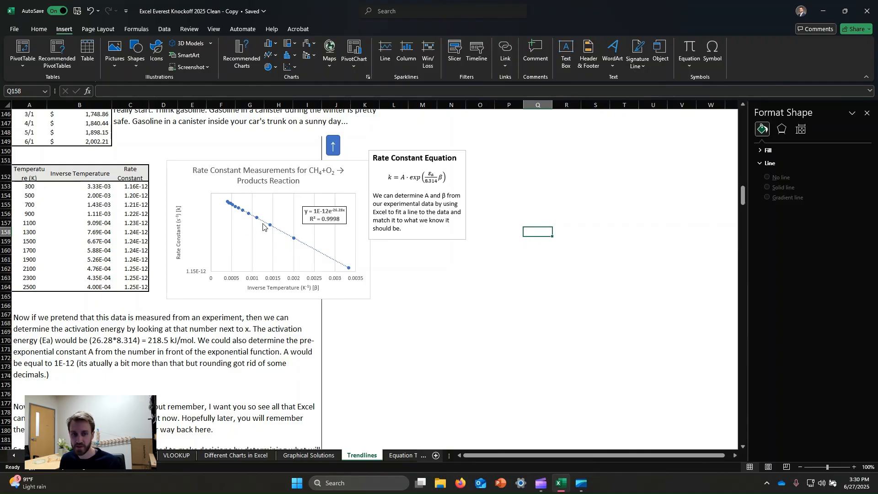
scroll(259, 379, down, 10)
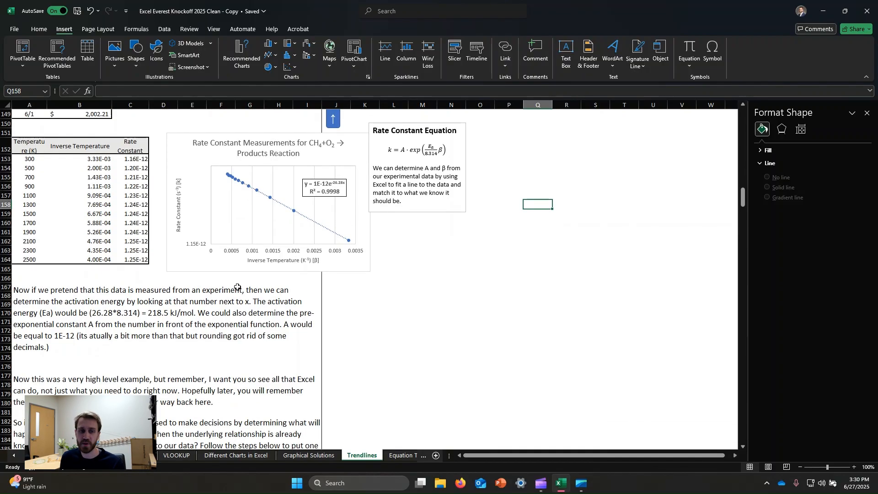
scroll(287, 263, down, 4)
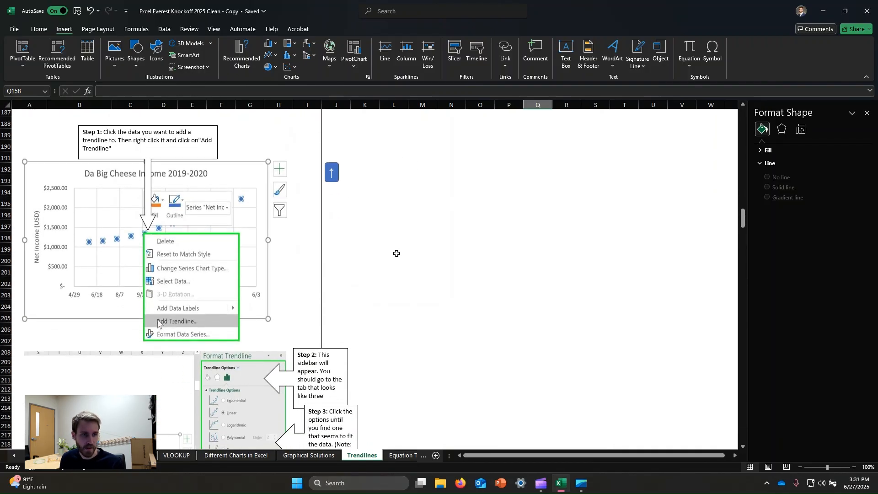
scroll(259, 193, up, 2)
scroll(219, 324, down, 12)
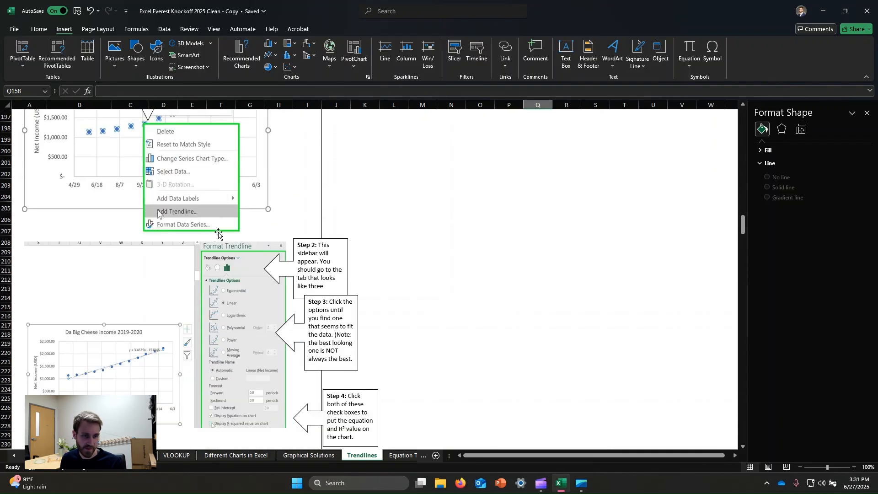
Insert a scatter chart of the Example 1 volume and mass data and place it over the "Drag it here to keep things pretty" box
scroll(317, 260, down, 8)
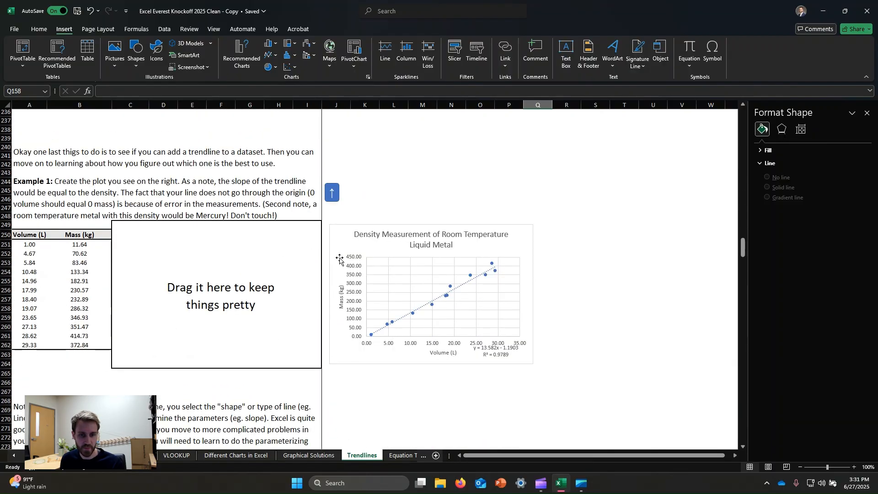
click(33, 178)
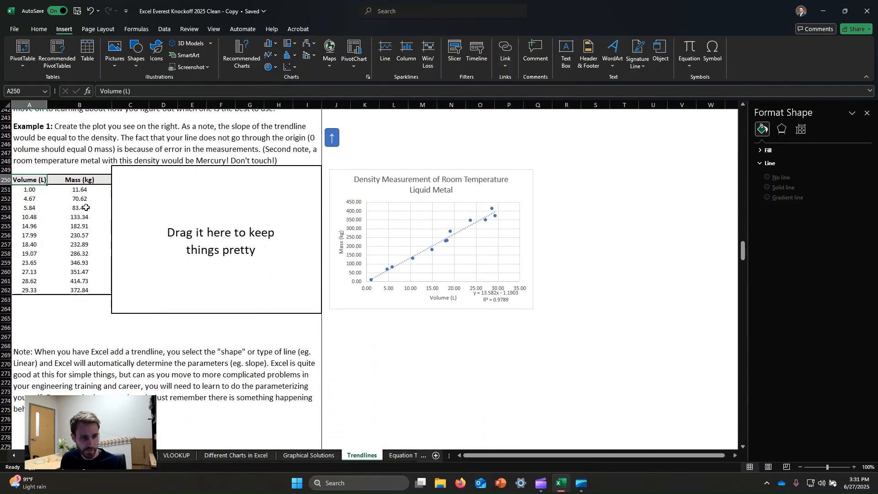
key(ctrl+a)
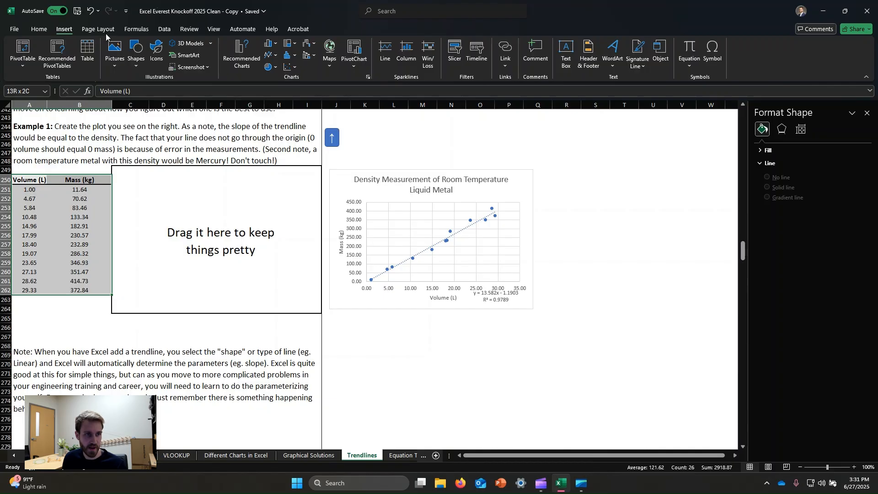
click(291, 68)
click(295, 99)
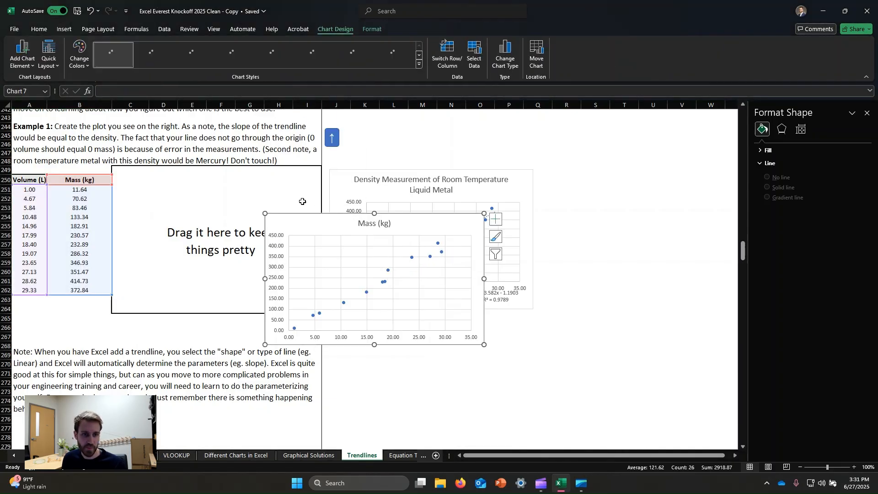
drag(427, 231, 271, 189)
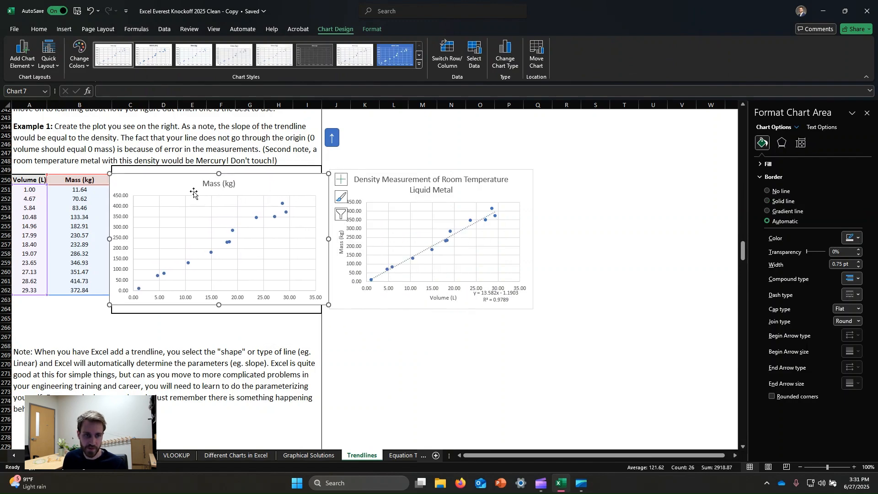
Title the new scatter chart "Density Measurement of Room Temperature Liquid Metal"
click(212, 182)
click(213, 184)
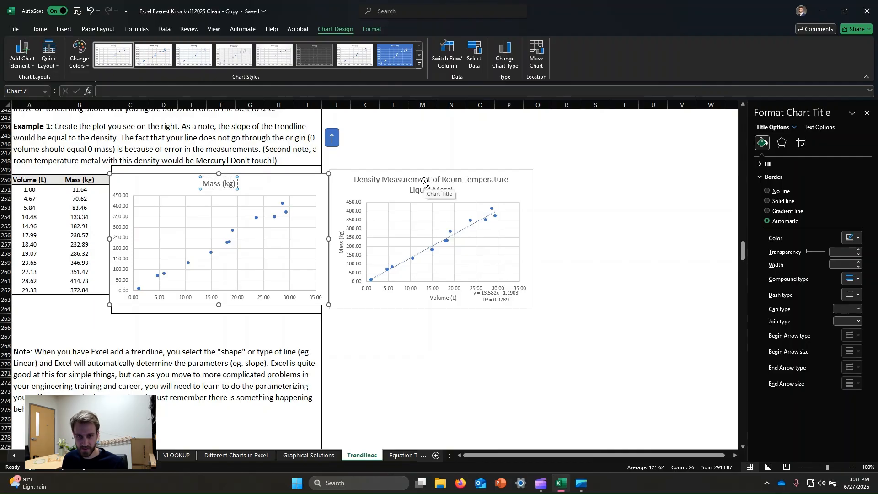
key(ctrl+a)
text(Desni)
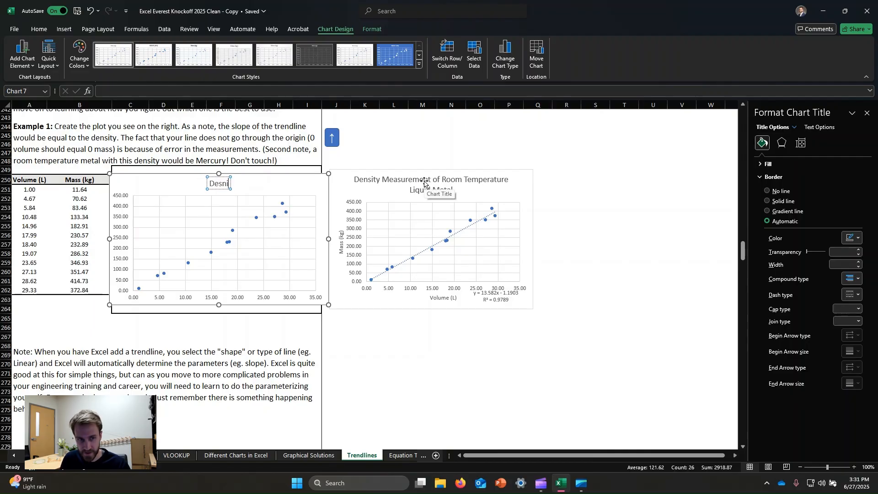
text(ty)
key(BackSpace)
key(BackSpace)
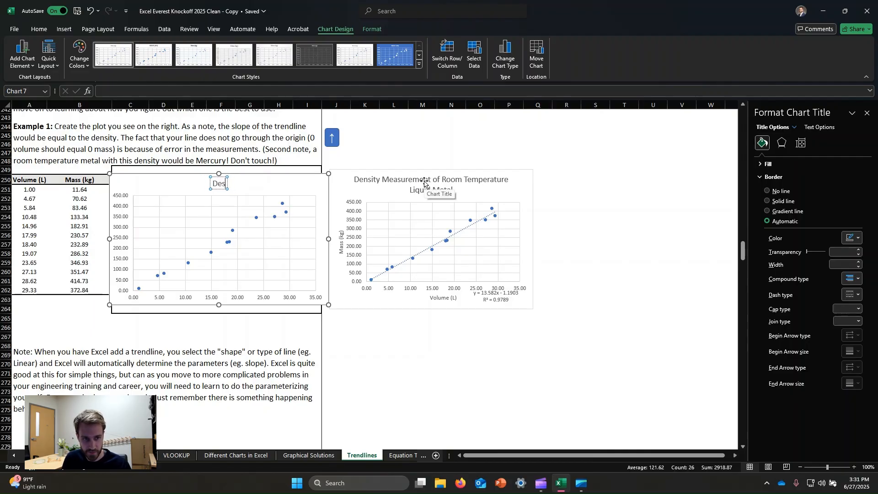
text(nsity)
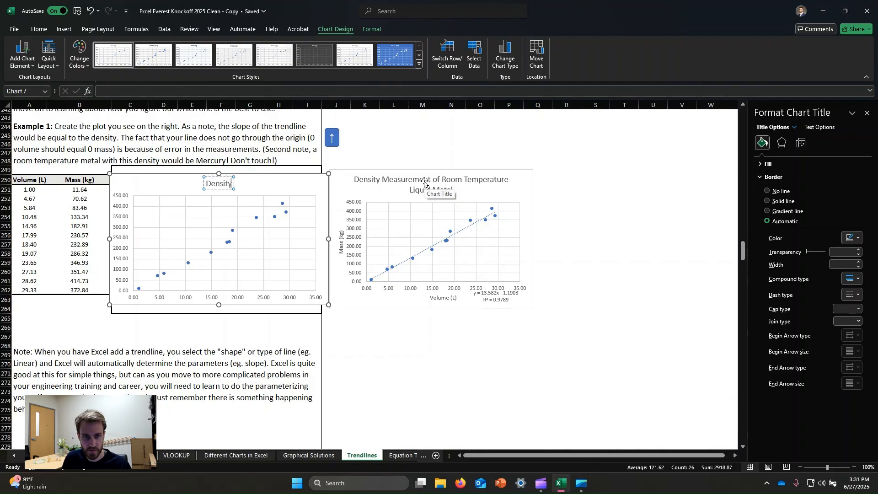
text( Measuremen)
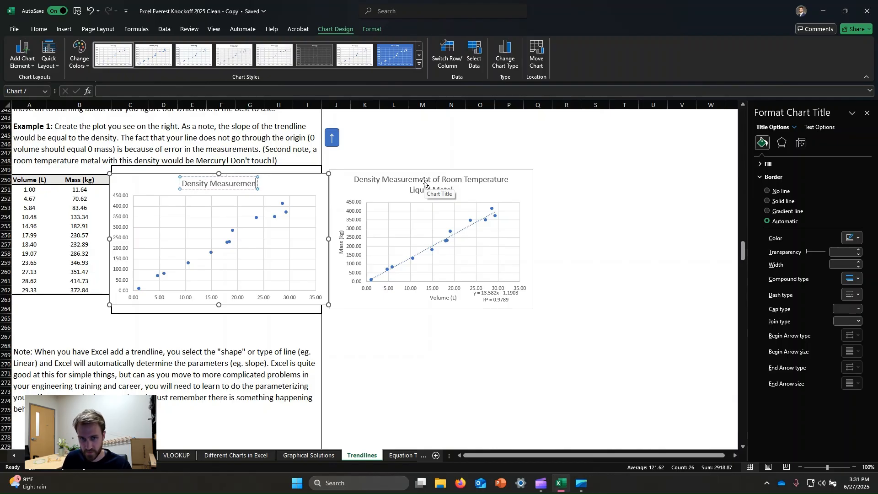
text(t of Room Te)
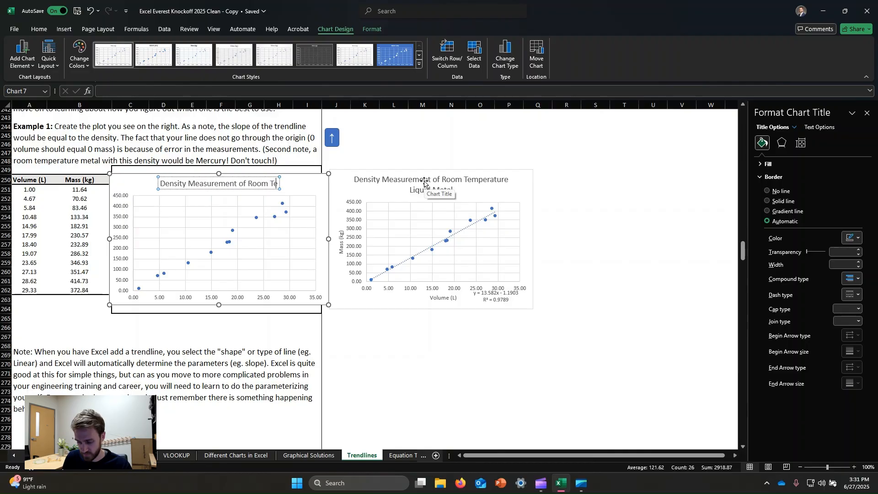
text(mperature L)
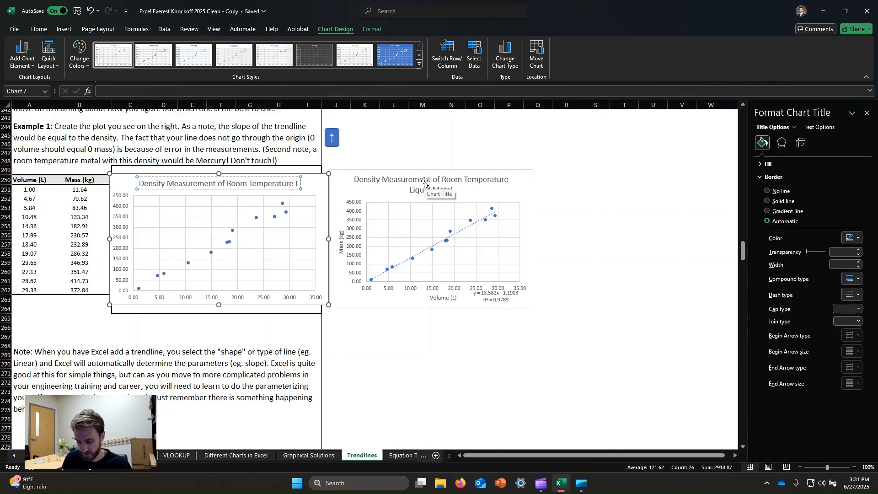
text(iquid)
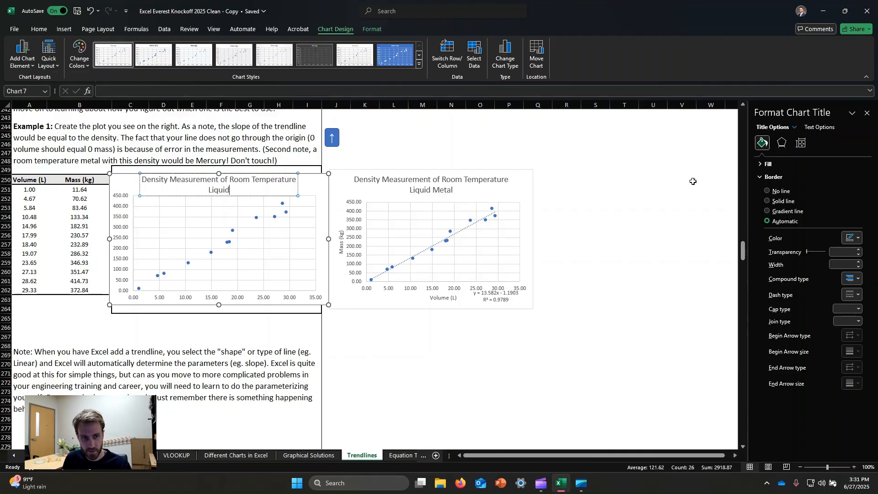
text( Metal)
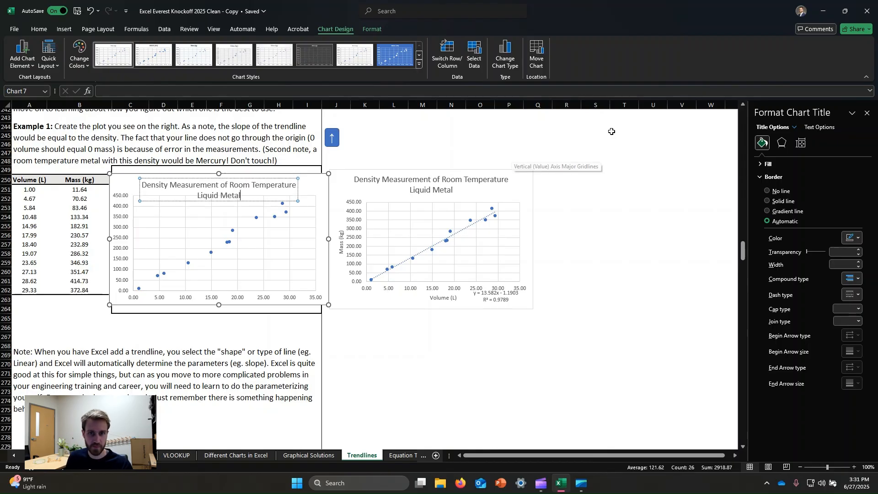
click(596, 179)
Add axis titles to the new scatter chart and name the horizontal axis "Volume (L)"
click(221, 173)
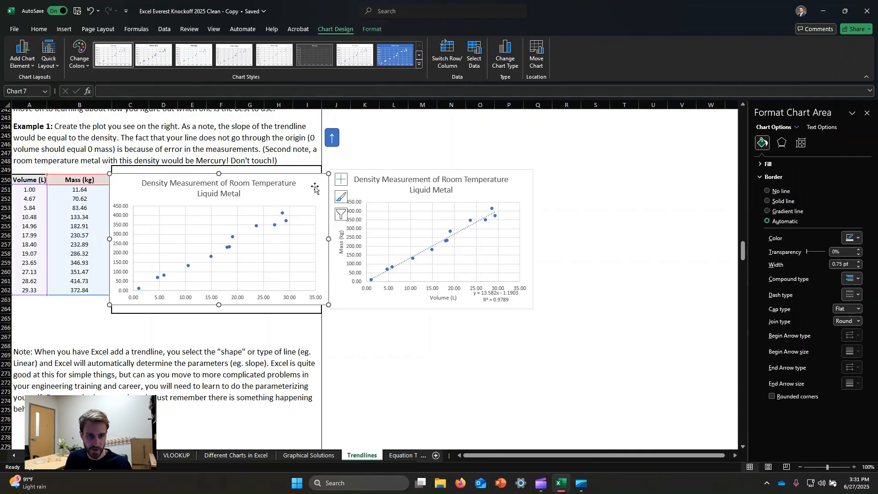
click(340, 179)
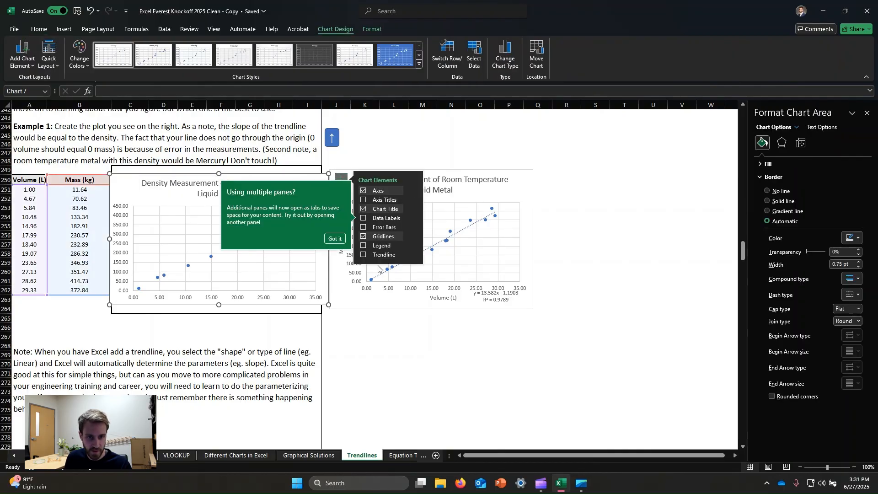
click(364, 200)
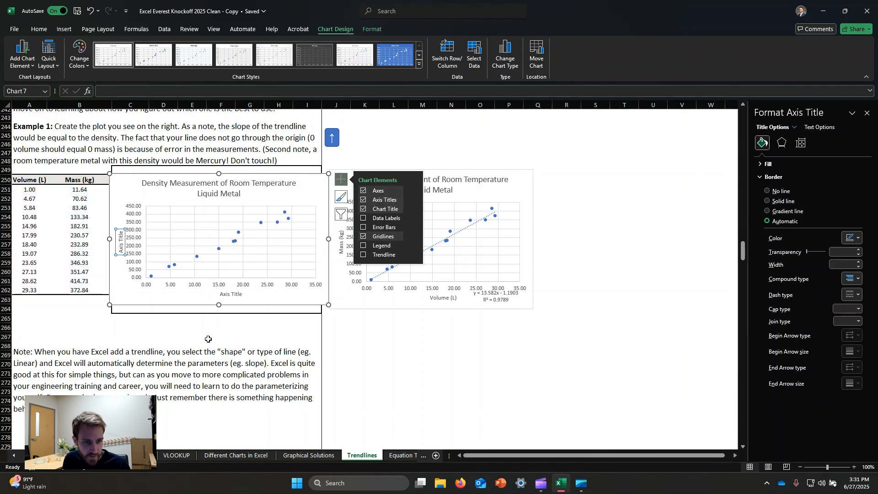
click(233, 296)
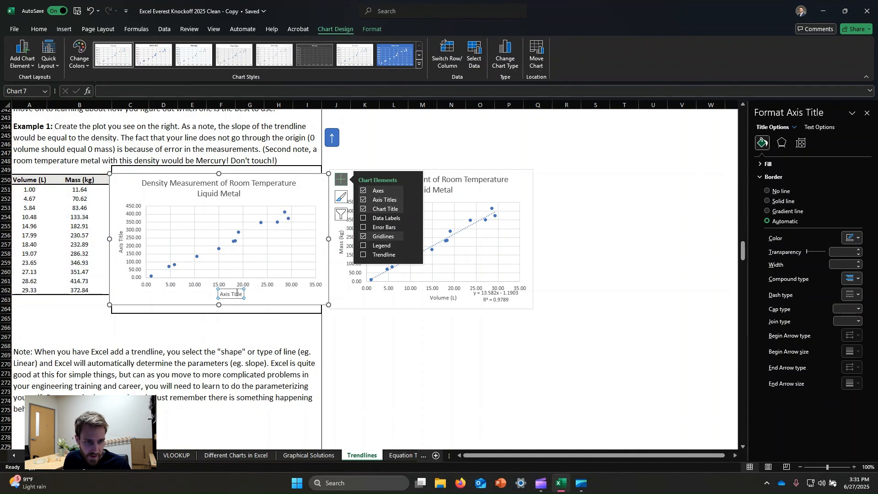
click(237, 293)
key(ctrl+a)
text(V)
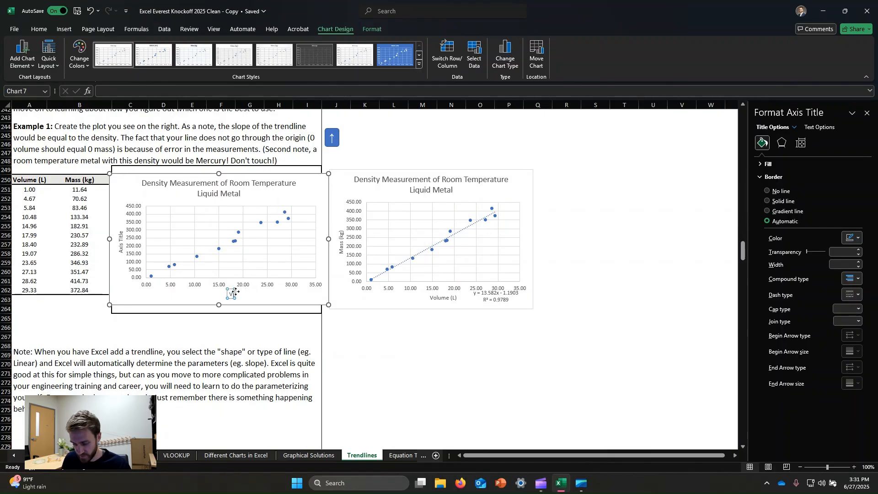
text(olume (L))
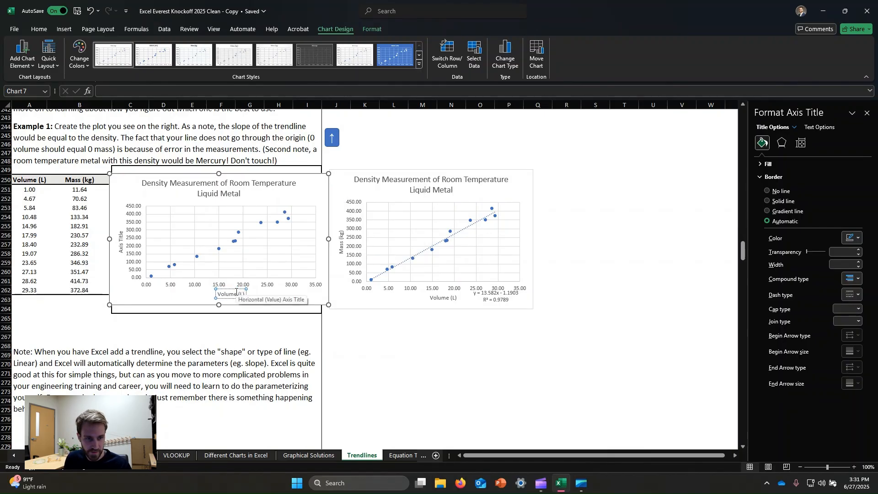
Name the vertical axis of the new scatter chart "Mass (kg)"
click(121, 240)
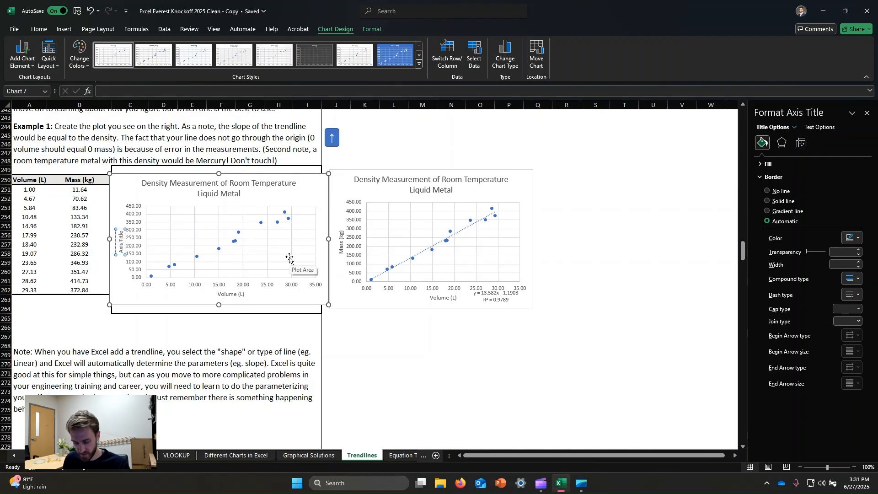
text(Mass)
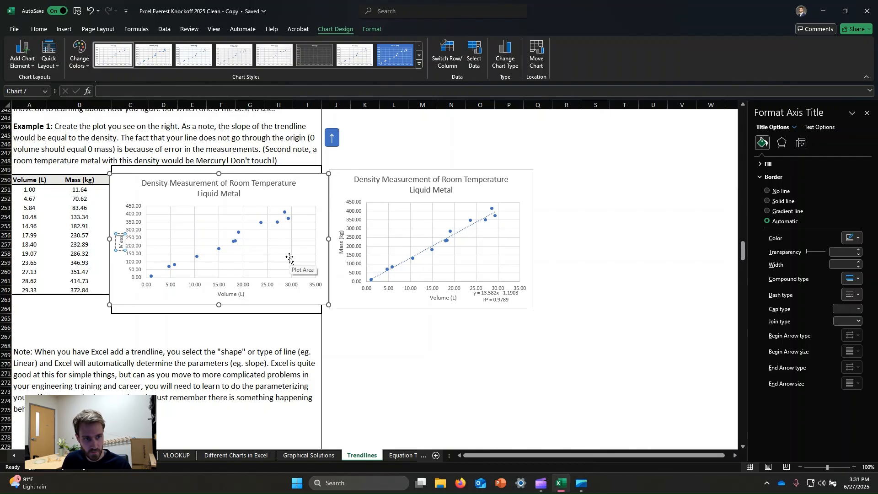
text( (kg))
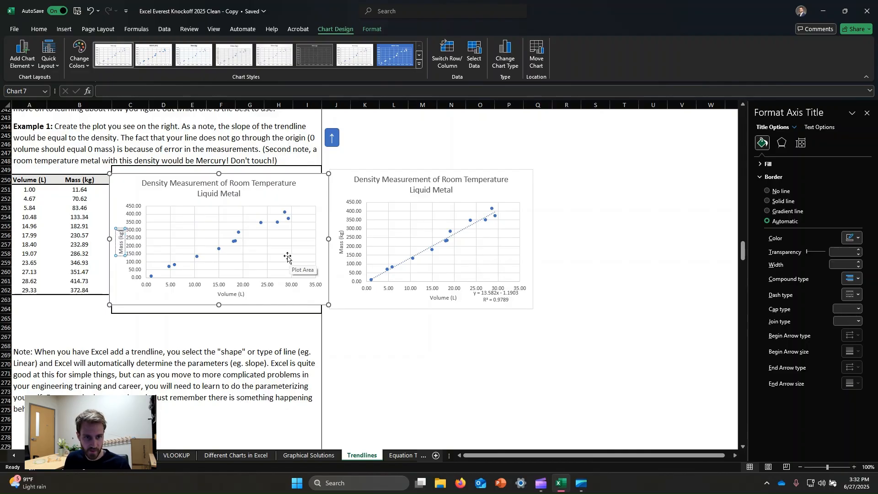
click(612, 208)
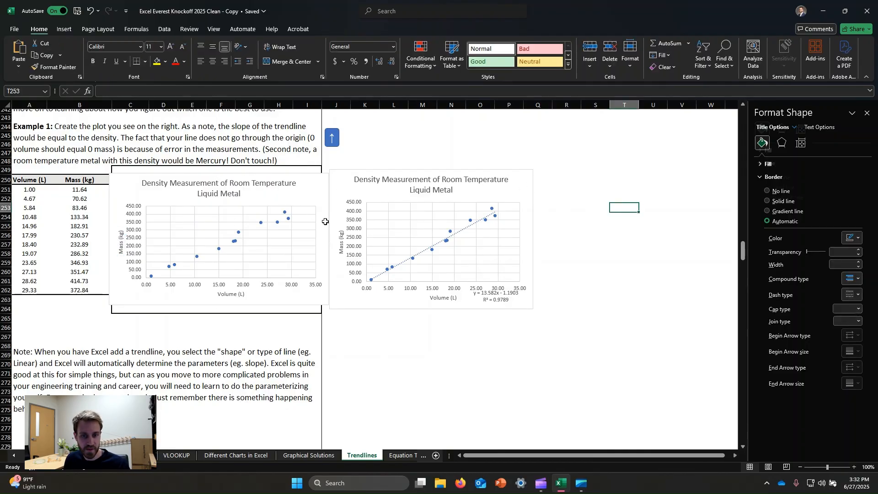
Add a linear trendline to the new chart's mass data series and display its equation on the chart
click(277, 224)
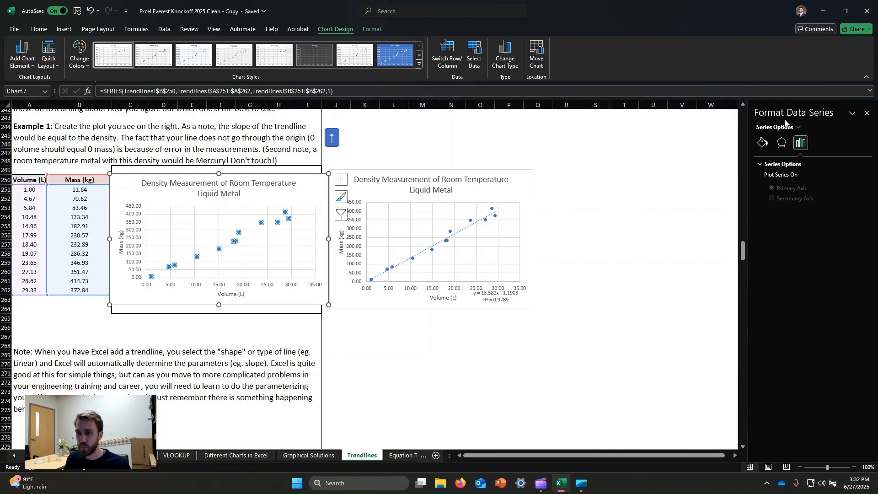
click(764, 144)
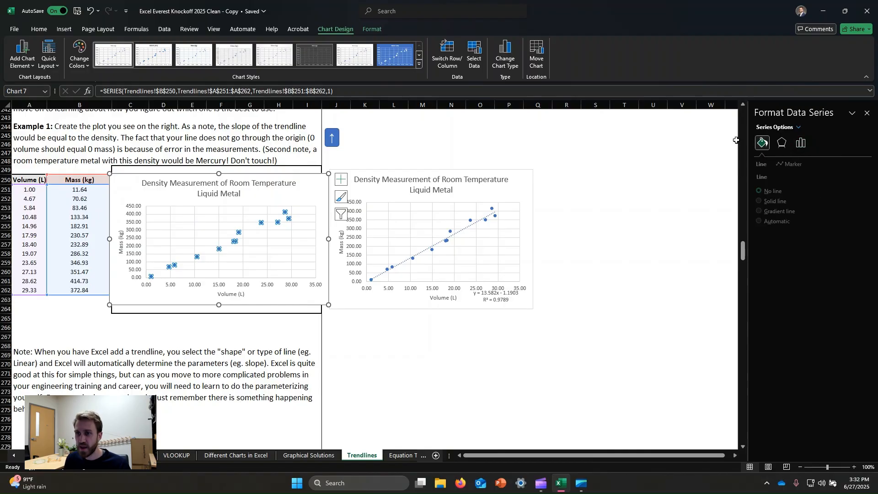
click(800, 144)
click(762, 144)
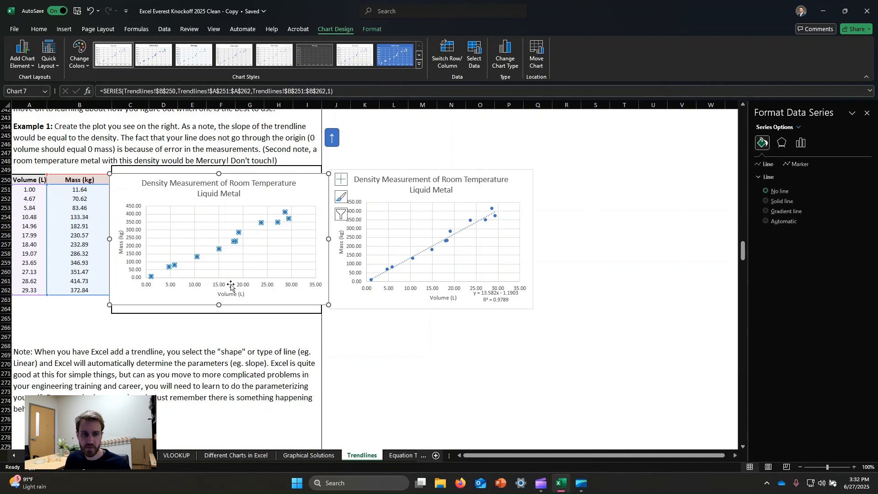
right_click(262, 223)
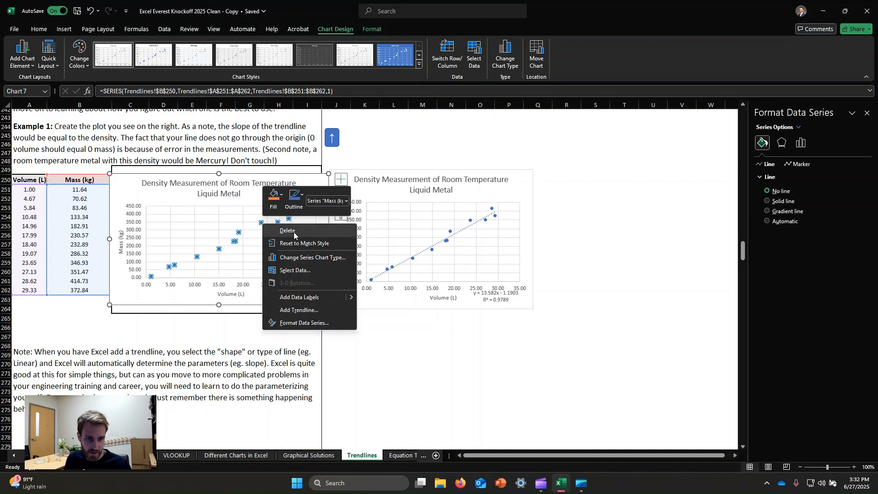
click(299, 310)
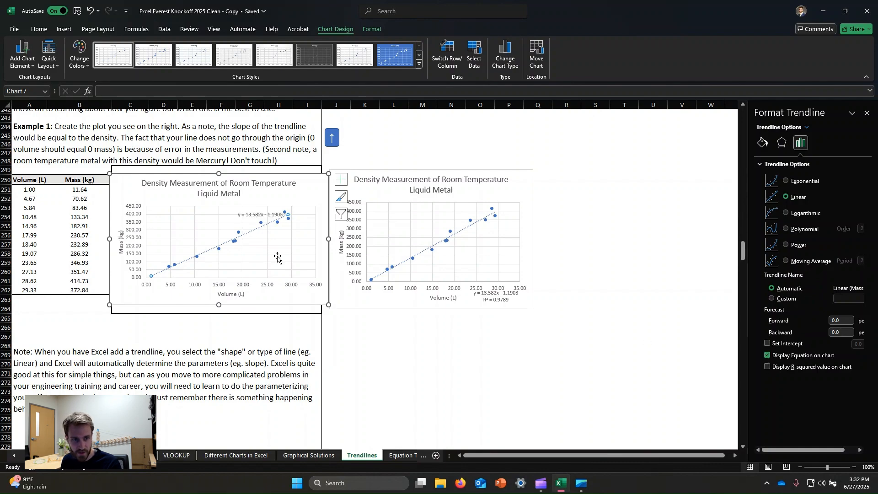
Shift the trendline equation label slightly away from the data points and display the R-squared value on the chart
click(252, 219)
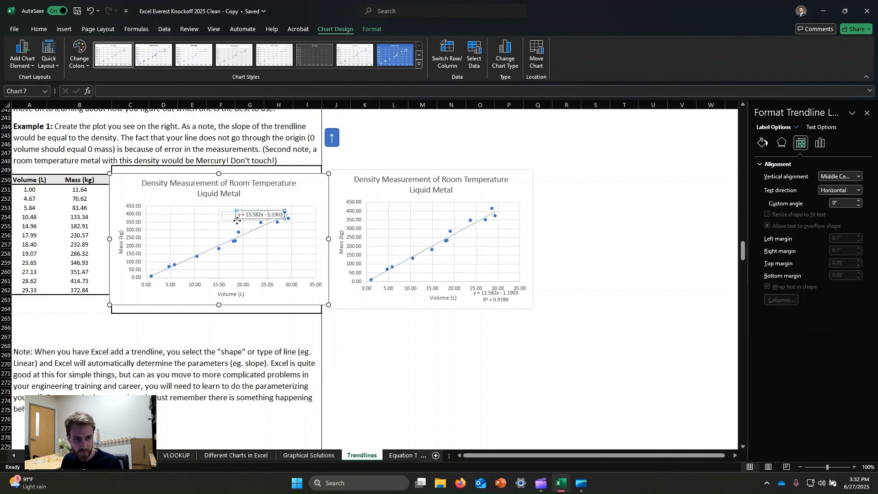
drag(252, 219, 236, 220)
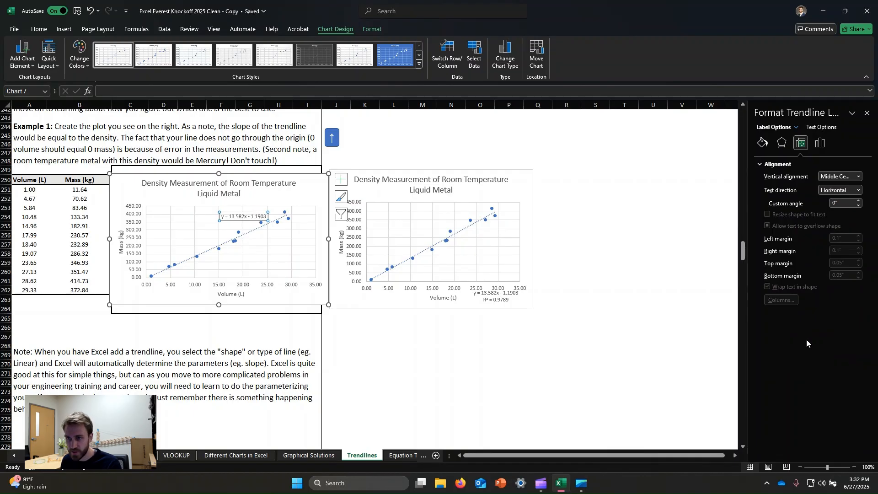
click(819, 141)
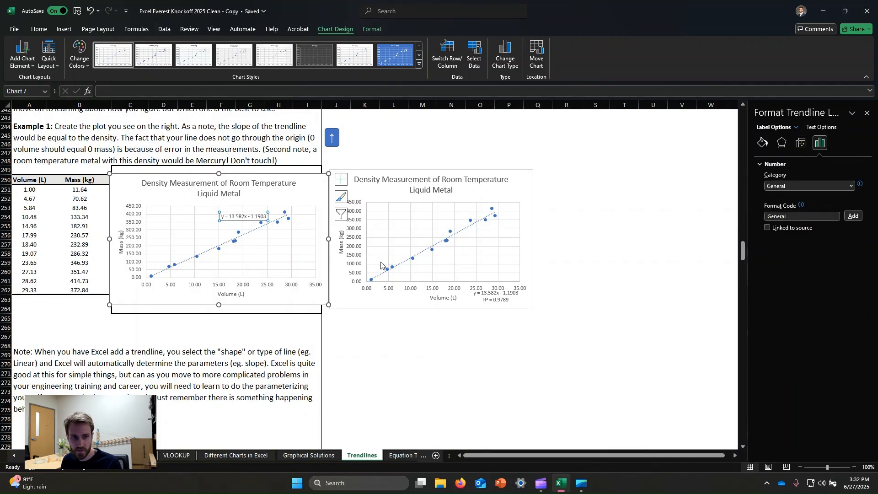
click(257, 230)
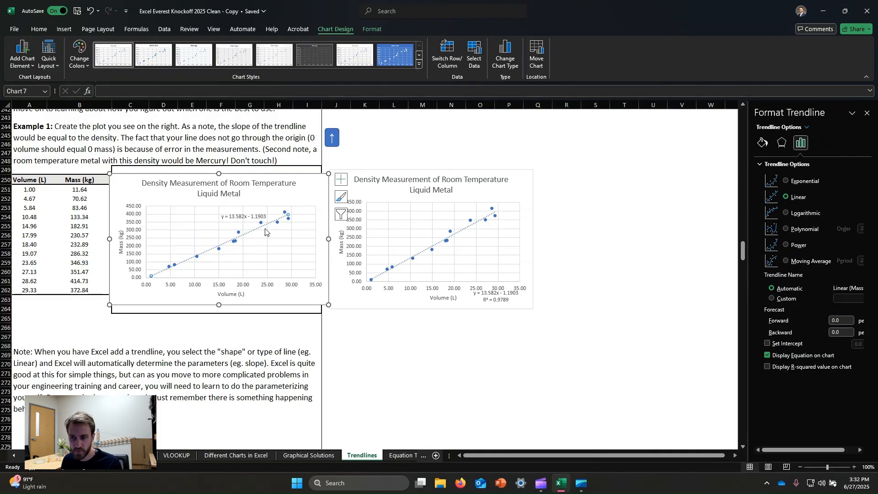
click(767, 367)
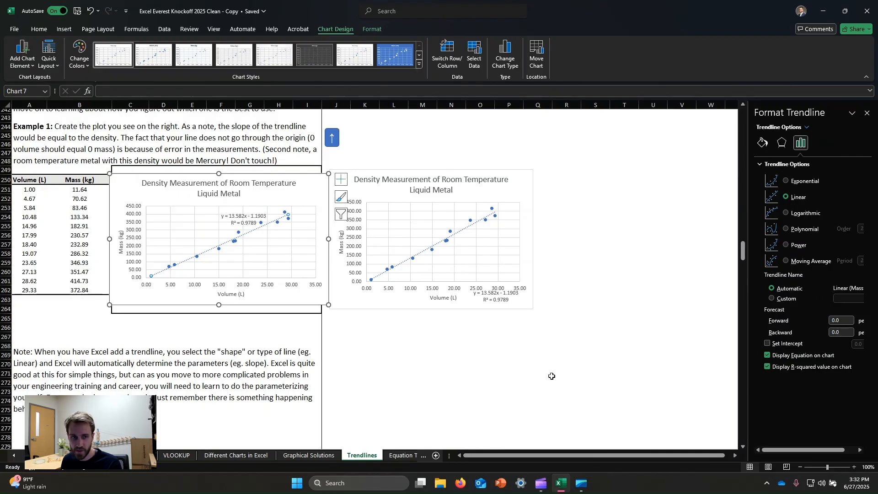
Move the equation and R² label into the empty plot area below the trendline and enlarge the chart slightly
click(247, 227)
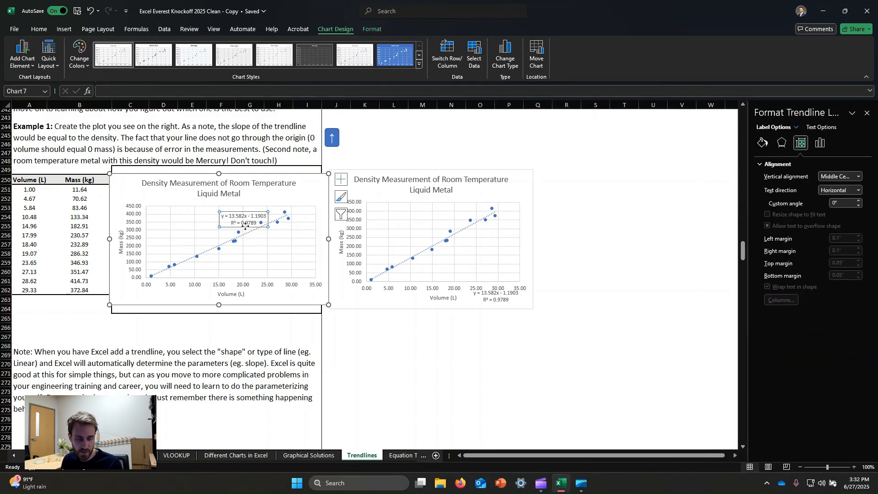
drag(246, 226, 299, 272)
click(301, 313)
click(320, 201)
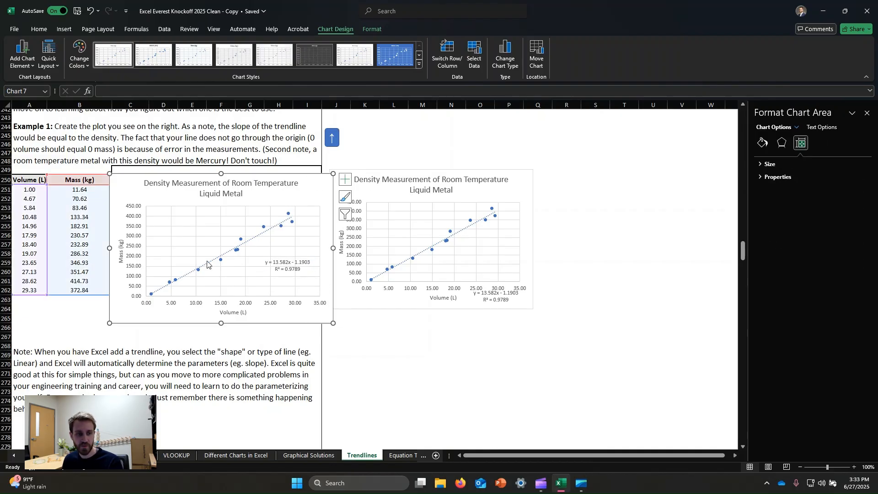